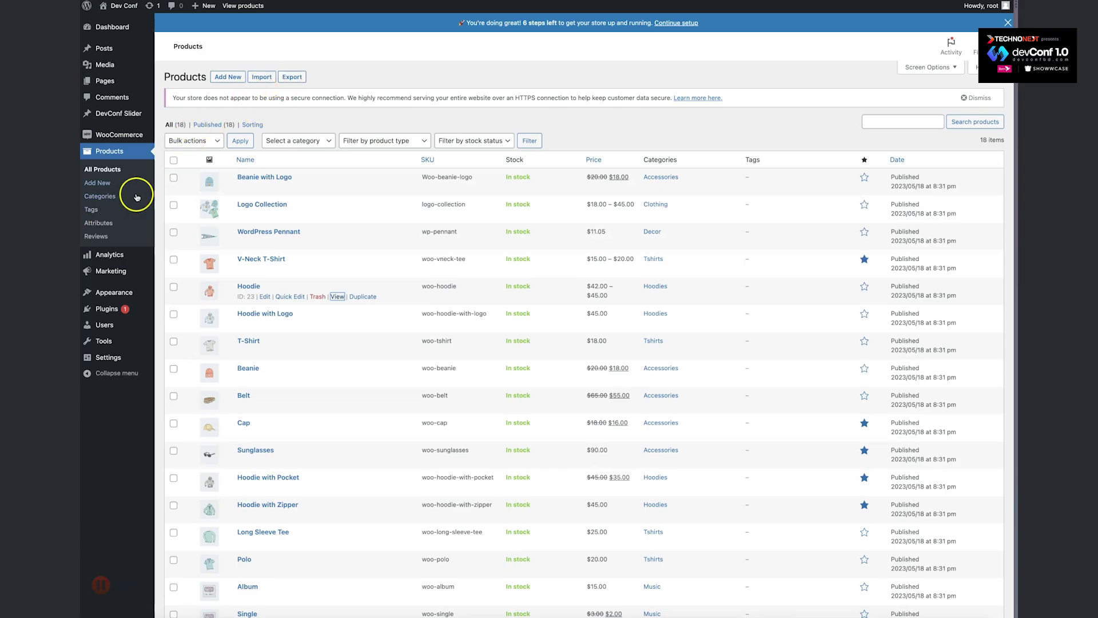
Upload product-variation-swatches-for-woocommerce.zip from the Downloads folder as a new plugin, install it and activate it.
mouse_move(109, 308)
left_click(180, 324)
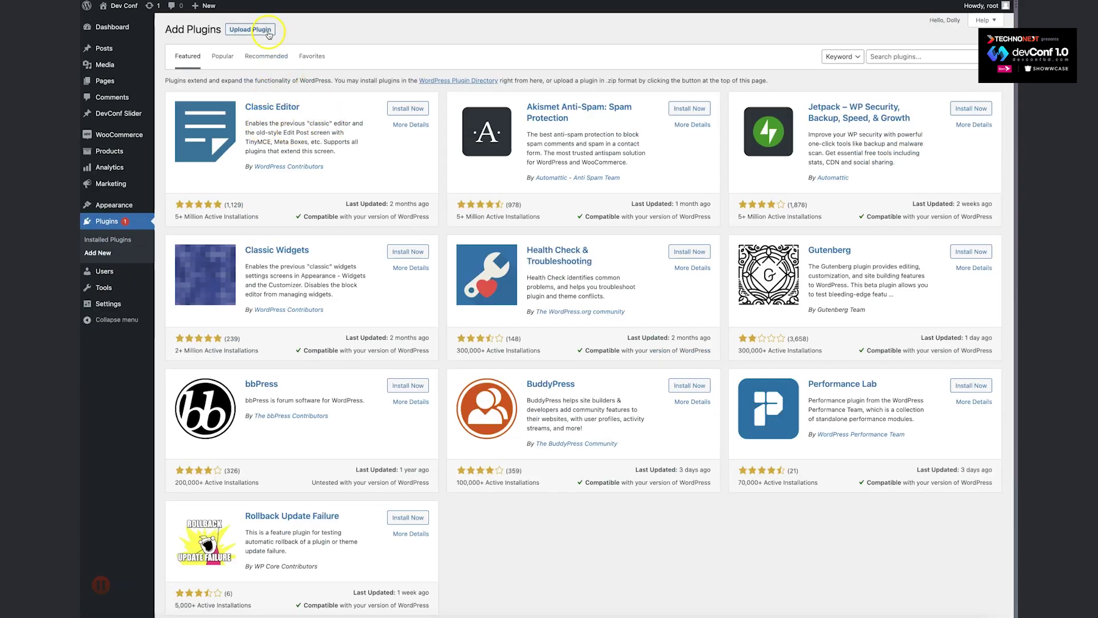
left_click(269, 36)
left_click(500, 114)
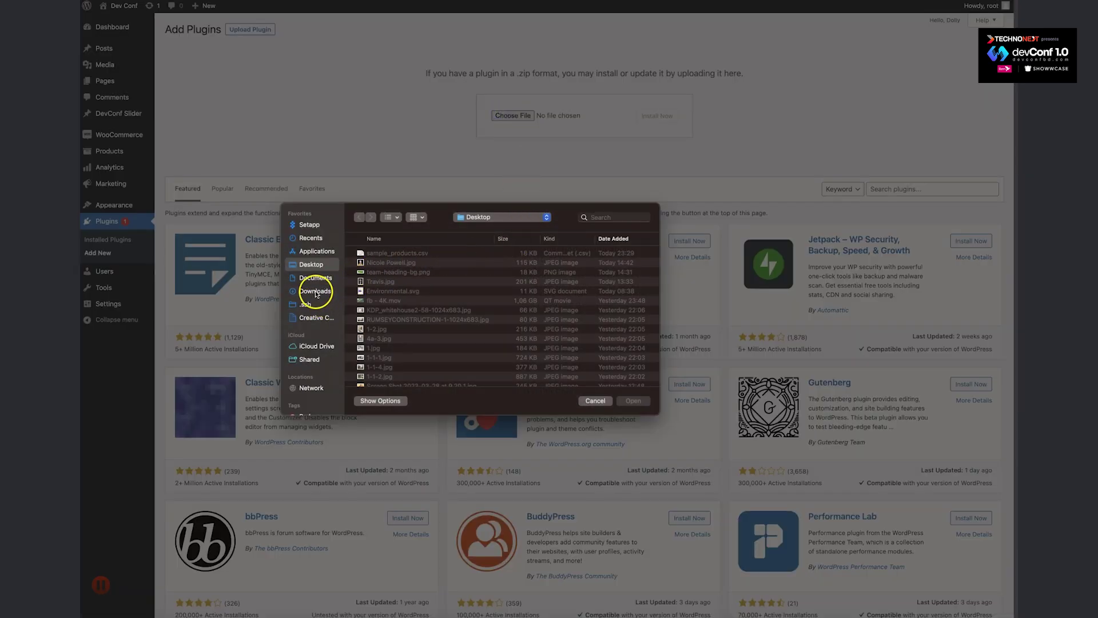
left_click(314, 290)
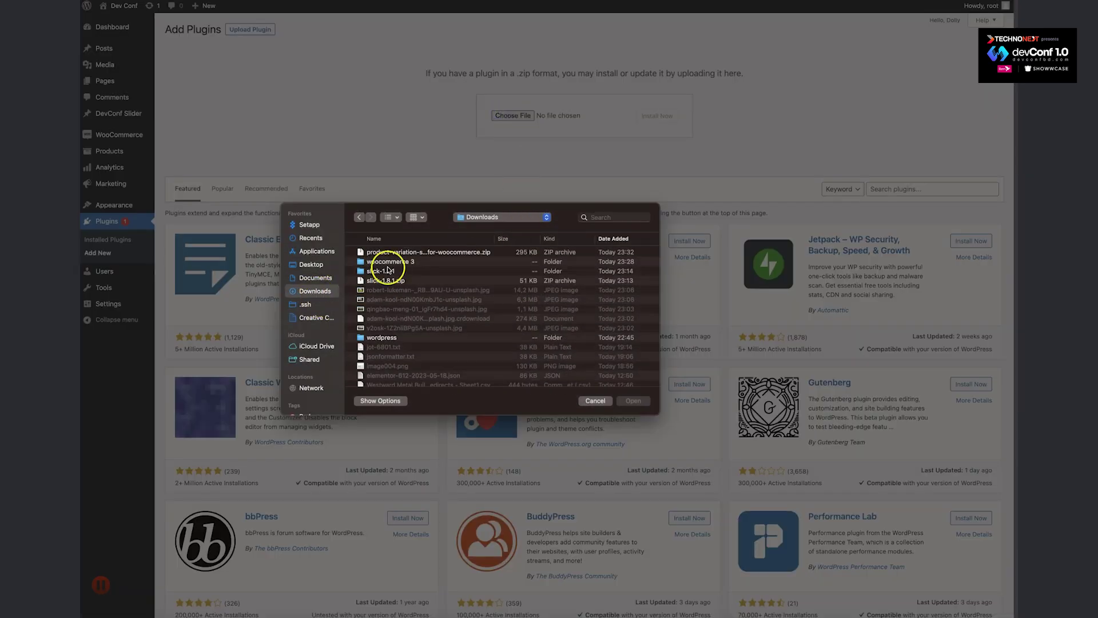
double_click(398, 252)
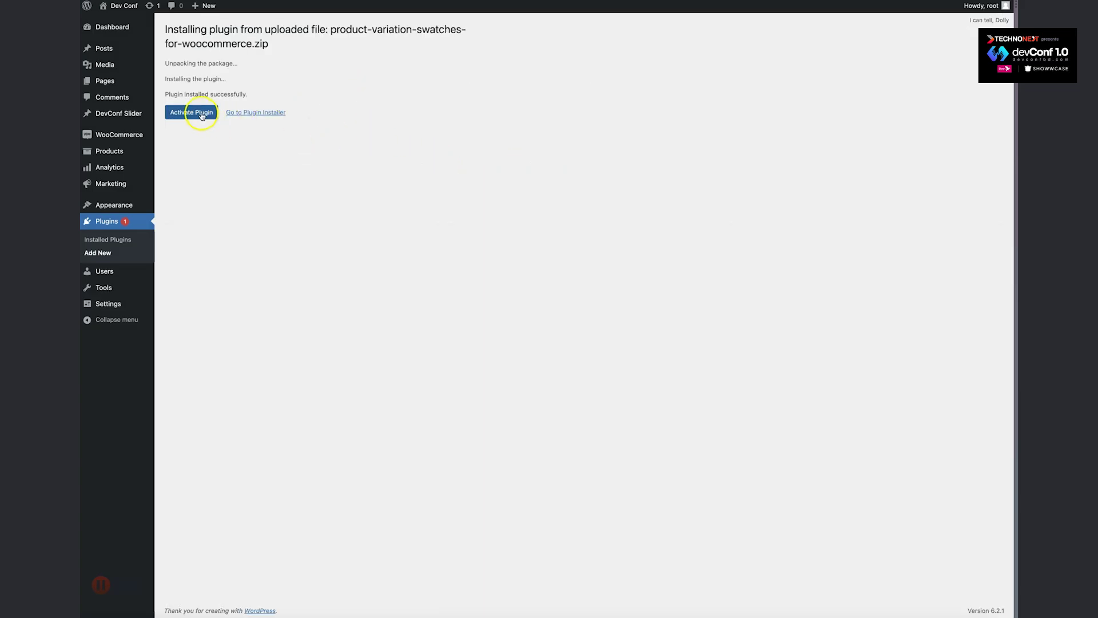
left_click(194, 109)
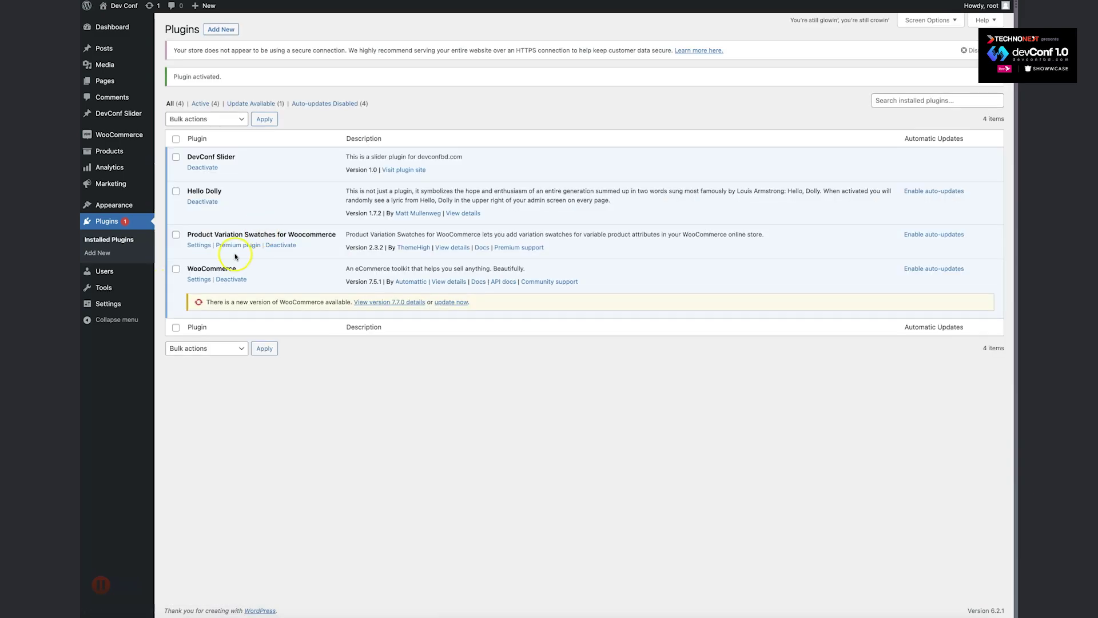
Set the swatch type of the Color product attribute to Color in the product variation Swatches Options.
mouse_move(118, 150)
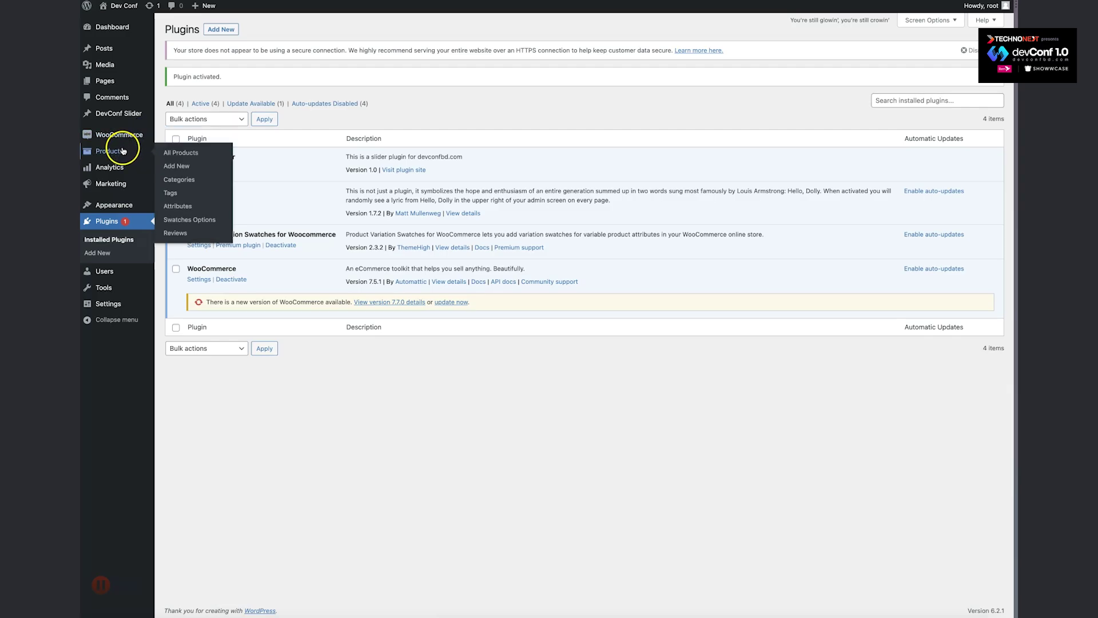
left_click(186, 219)
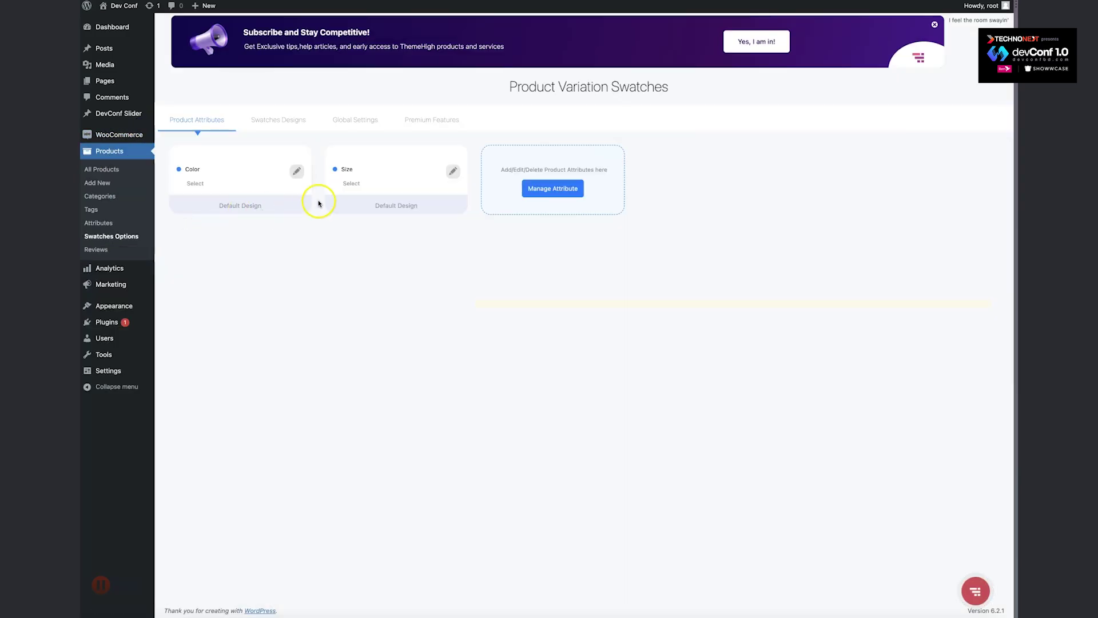
left_click(297, 172)
left_click(769, 157)
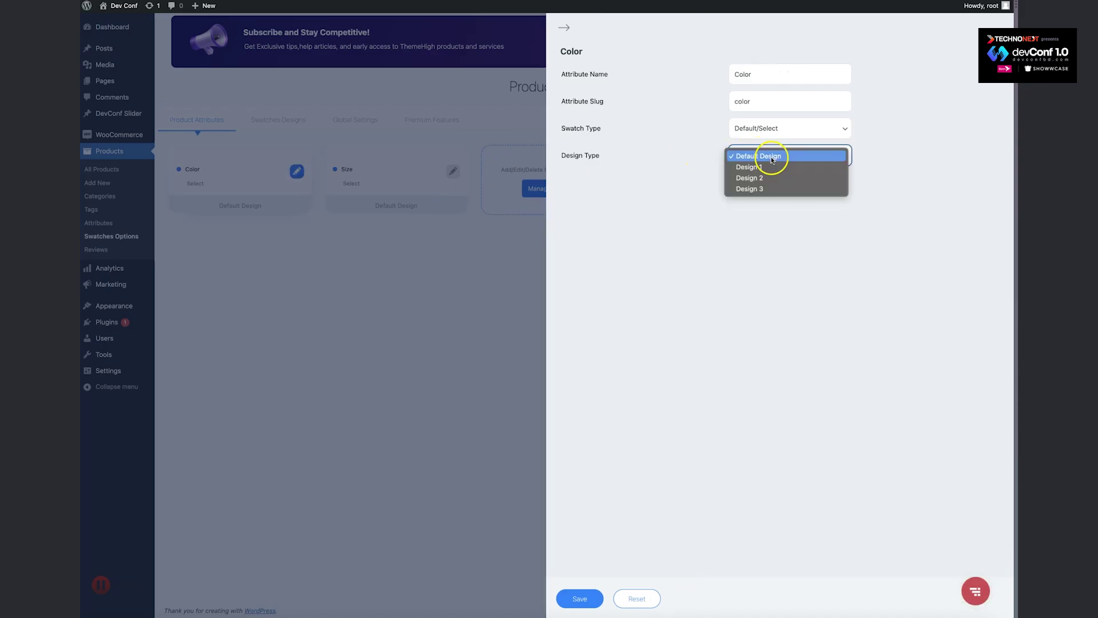
left_click(752, 131)
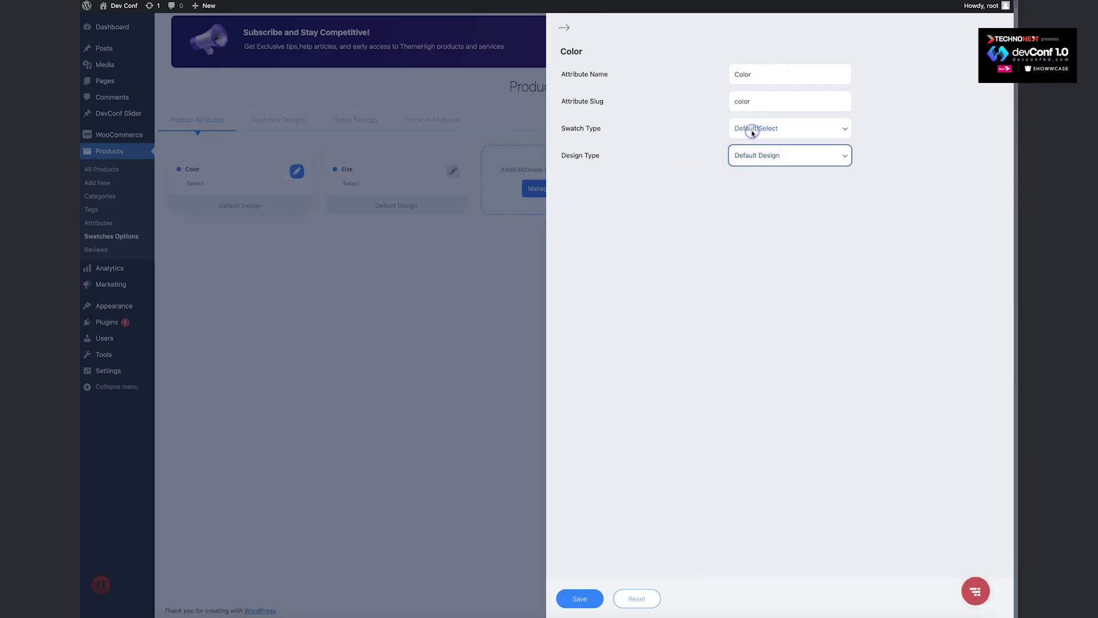
left_click(758, 140)
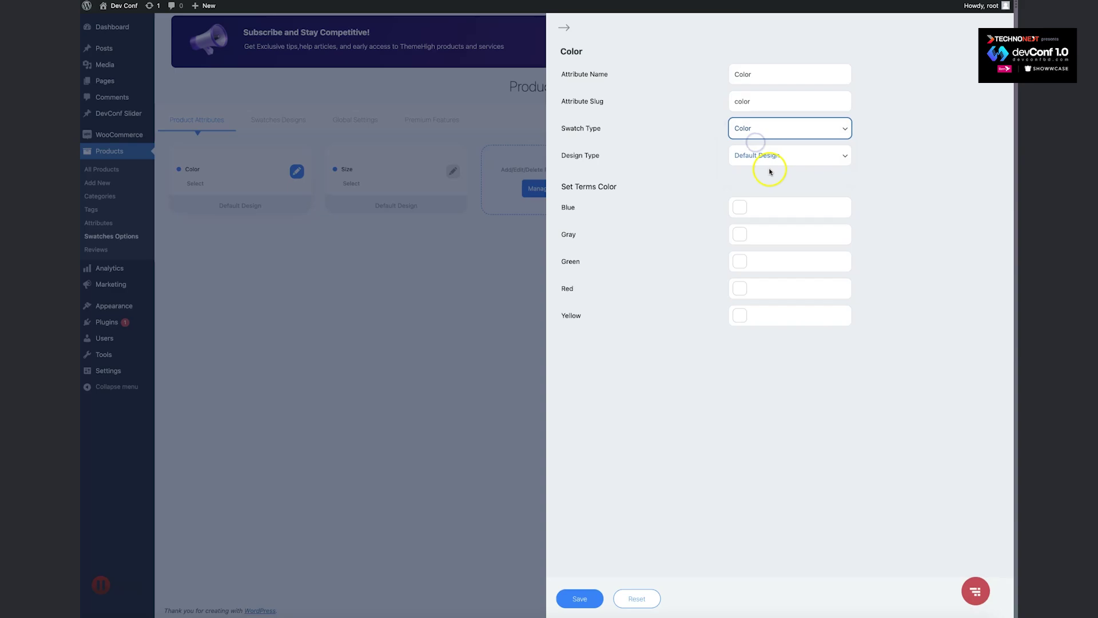
Set the Blue term's swatch color to #3603dd.
left_click(739, 209)
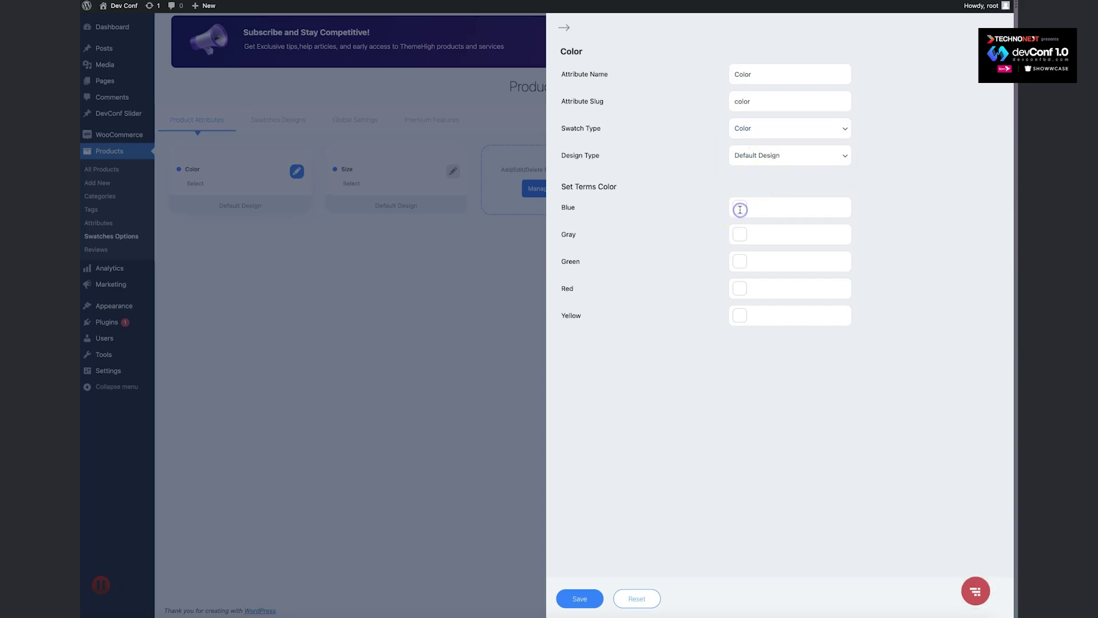
left_click(770, 207)
left_click(765, 247)
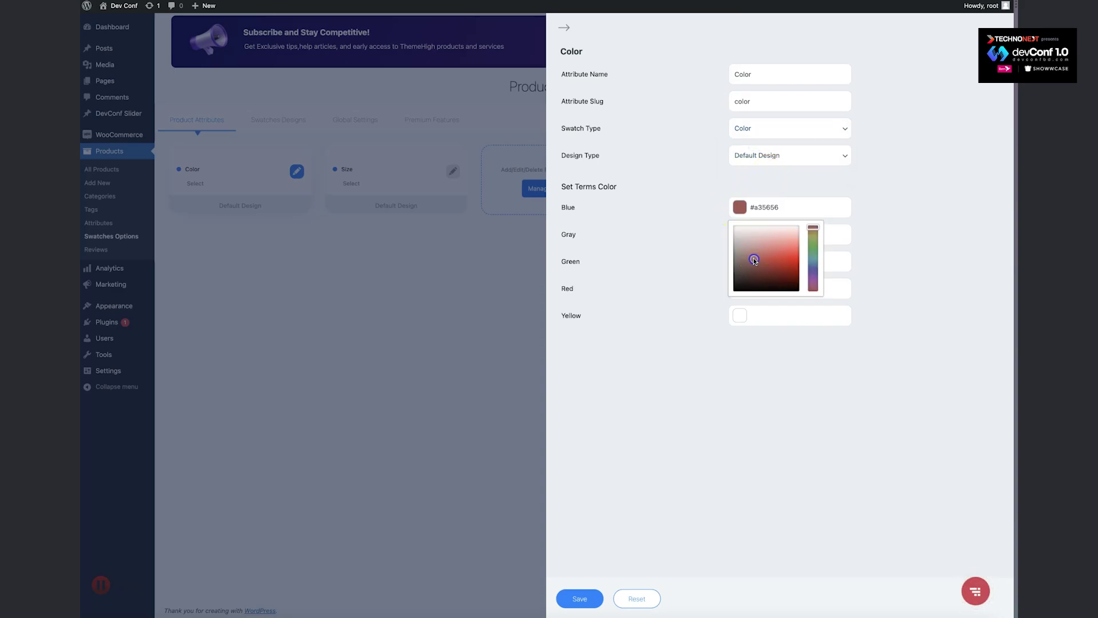
left_click(786, 205)
left_click_drag(813, 238, 814, 277)
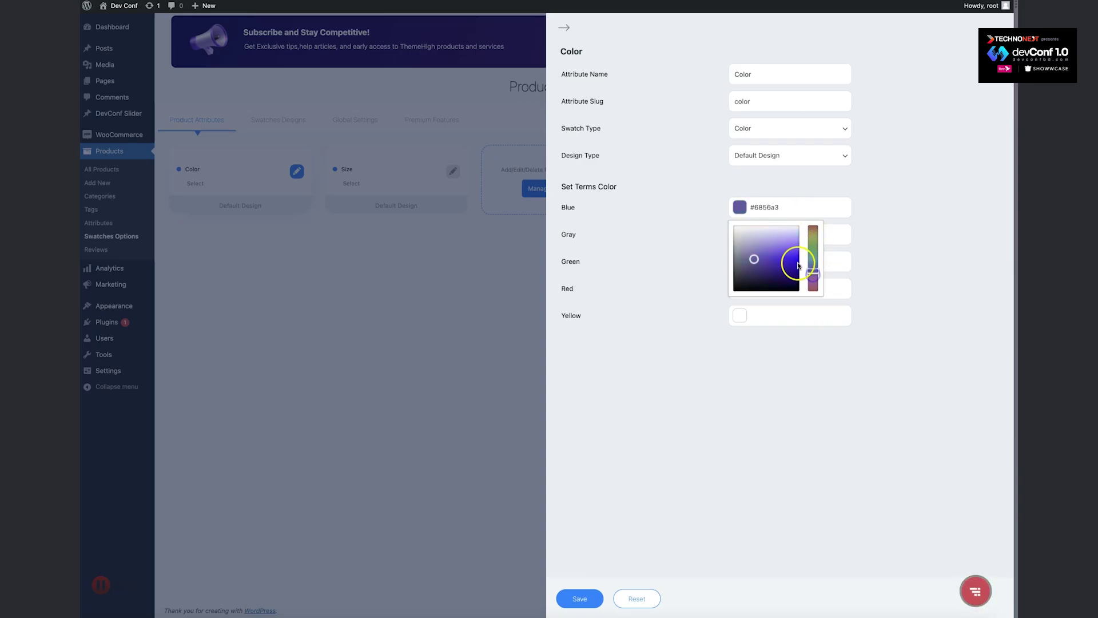
left_click(798, 265)
Set the Gray term's swatch color to #8c8c8c and the Green term's to #24f9a0.
left_click(774, 240)
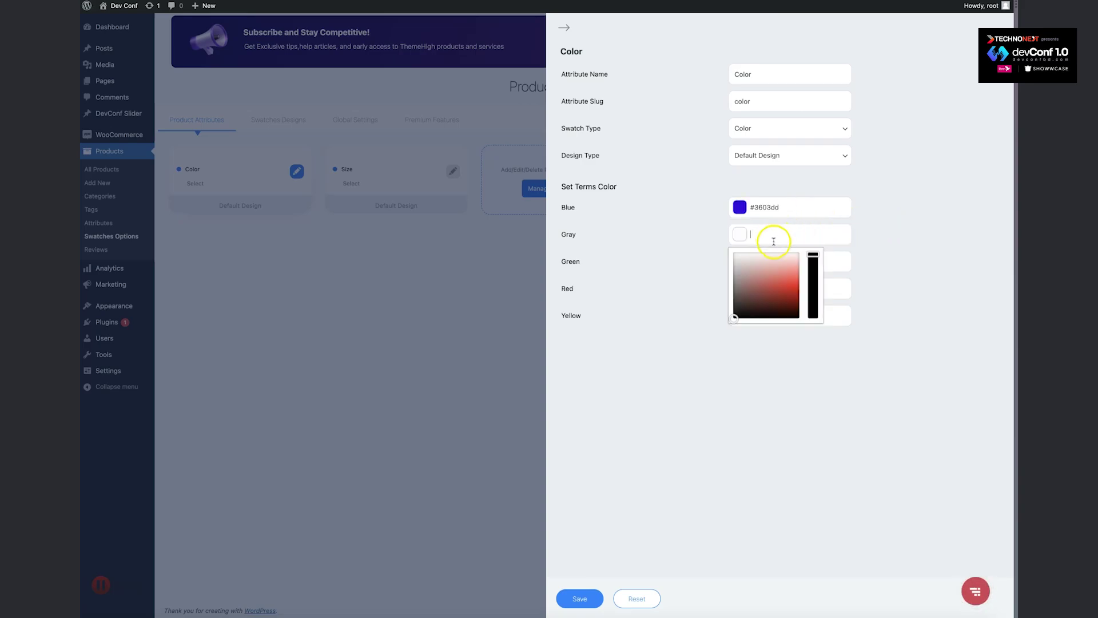
left_click_drag(744, 278, 731, 280)
left_click(828, 265)
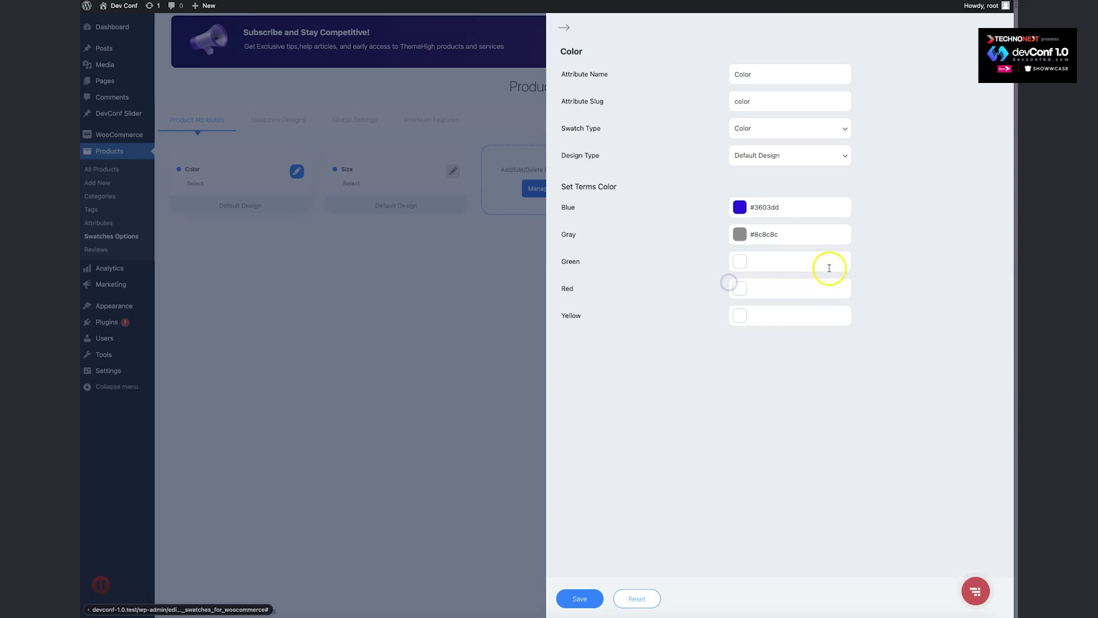
left_click(792, 268)
left_click(813, 300)
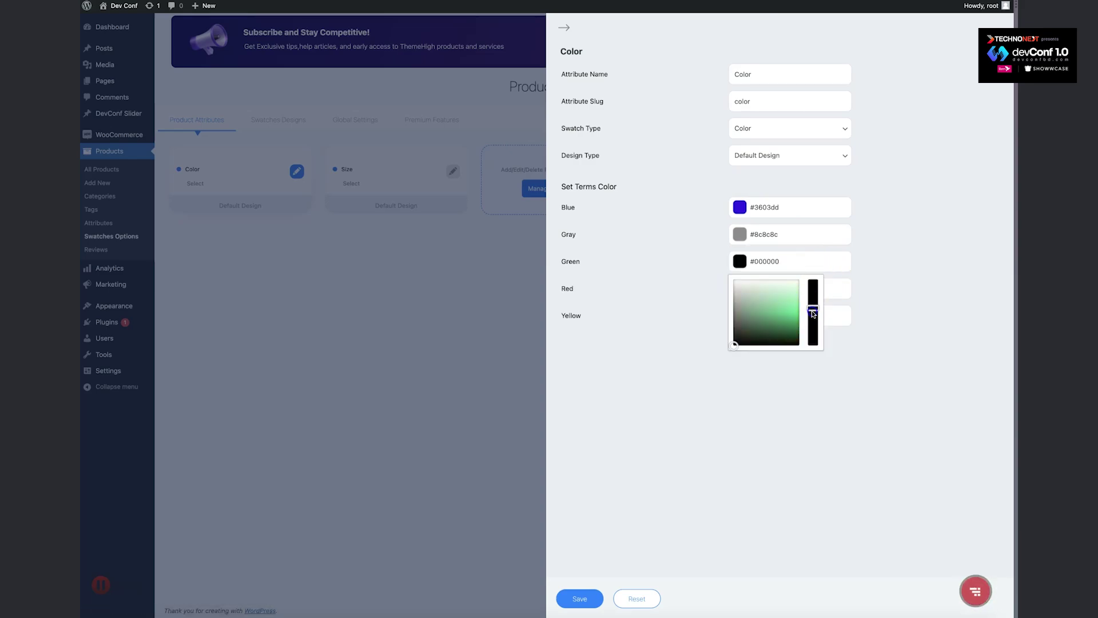
left_click(797, 314)
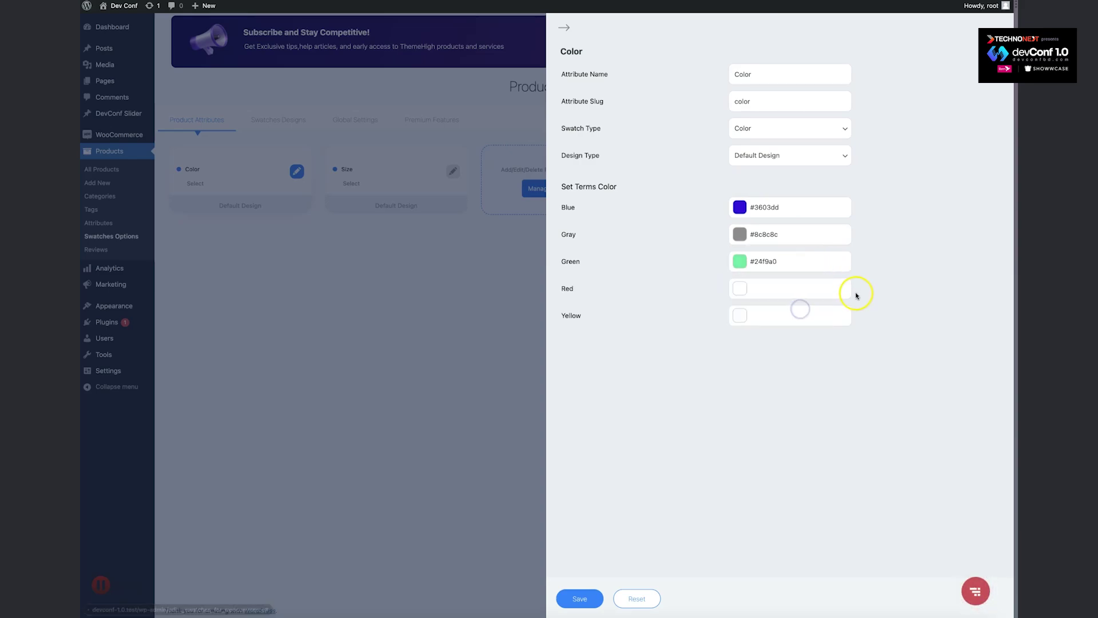
Set the Red term's swatch color to #db0404 and the Yellow term's to #eaf84d, and save the Color attribute.
left_click(807, 292)
left_click(798, 315)
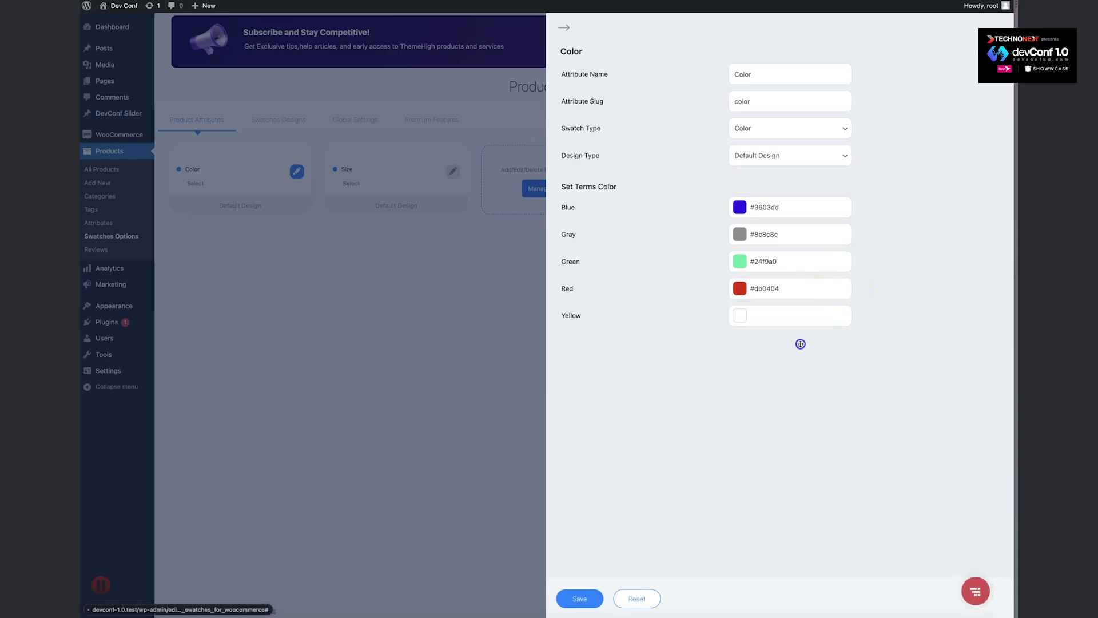
left_click(802, 315)
mouse_move(815, 343)
left_mouse_down()
mouse_move(814, 399)
mouse_move(815, 350)
left_mouse_up()
left_click(794, 358)
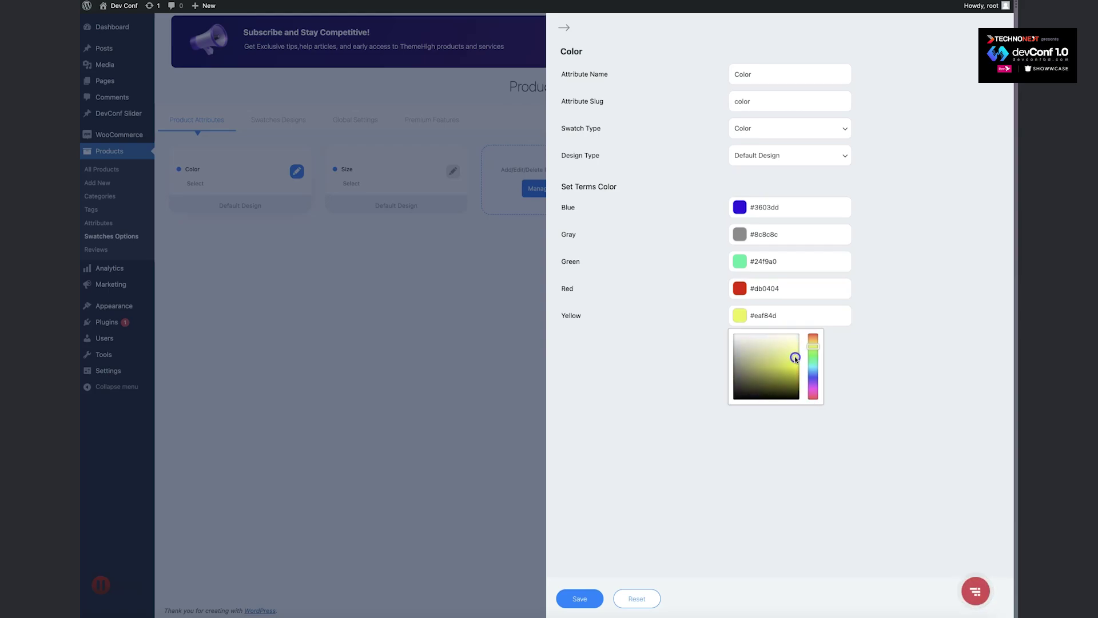
left_click(579, 599)
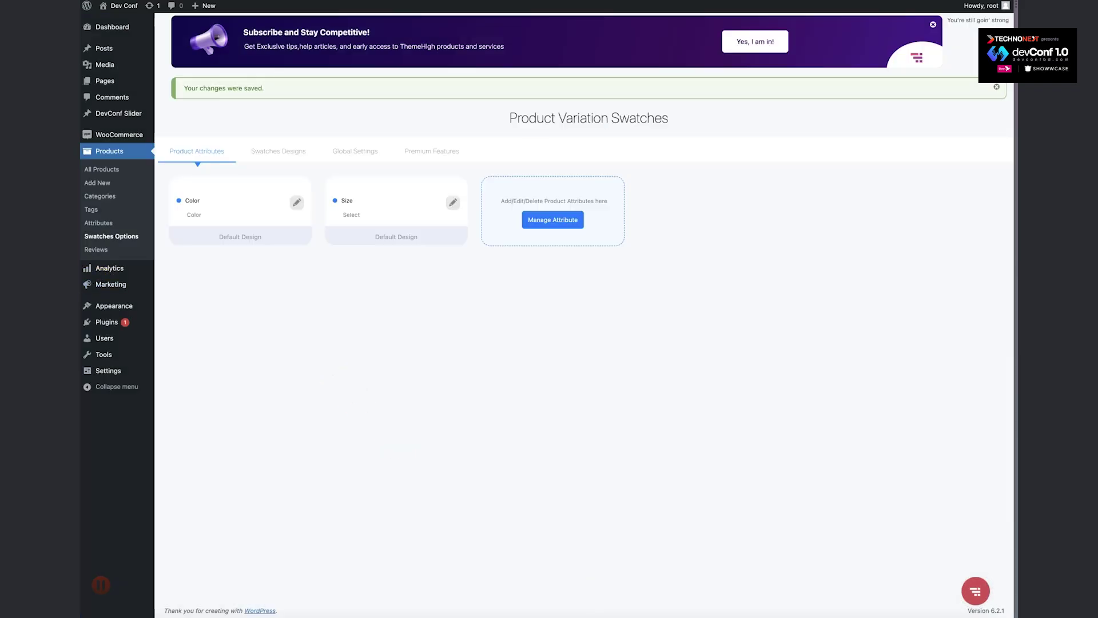
Test the color swatches on the Hoodie product page by choosing the green and blue variations.
key("ctrl+Tab")
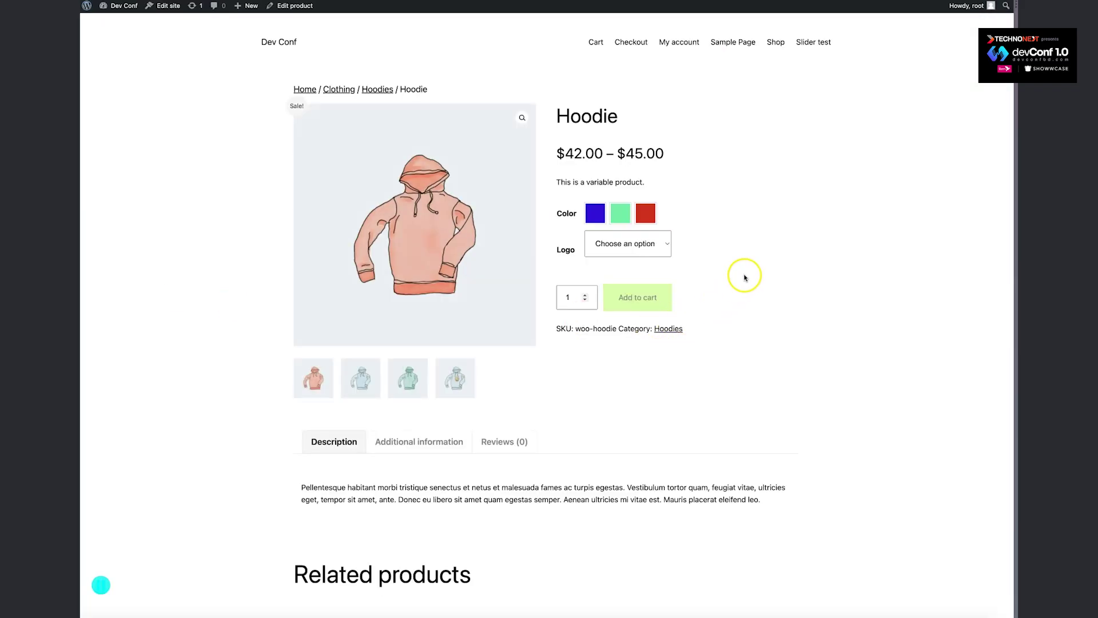
left_click(626, 215)
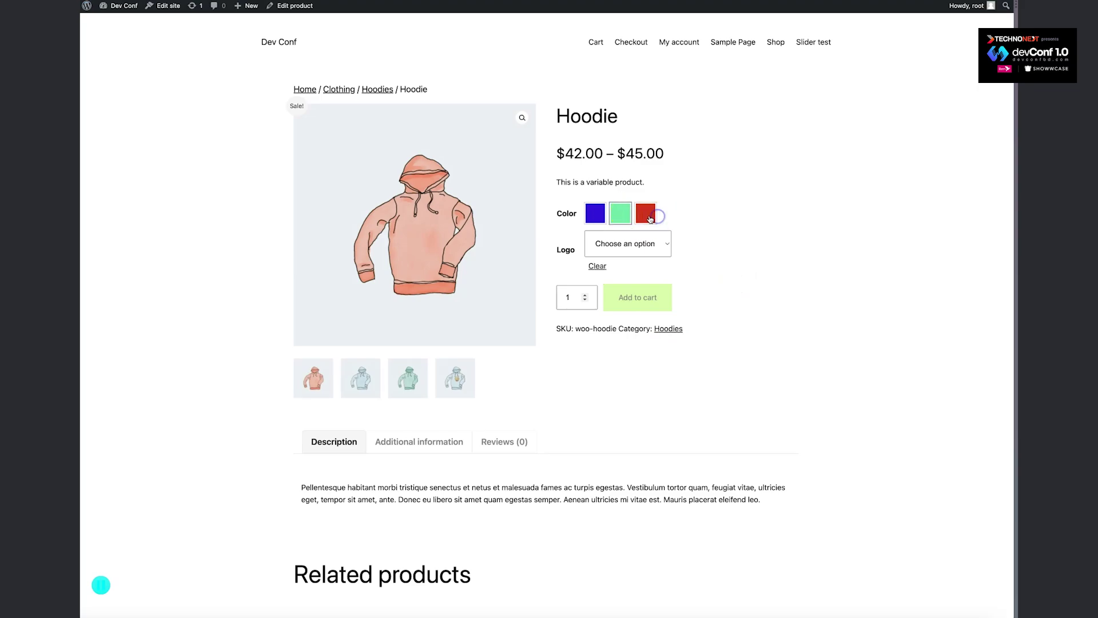
left_click(595, 220)
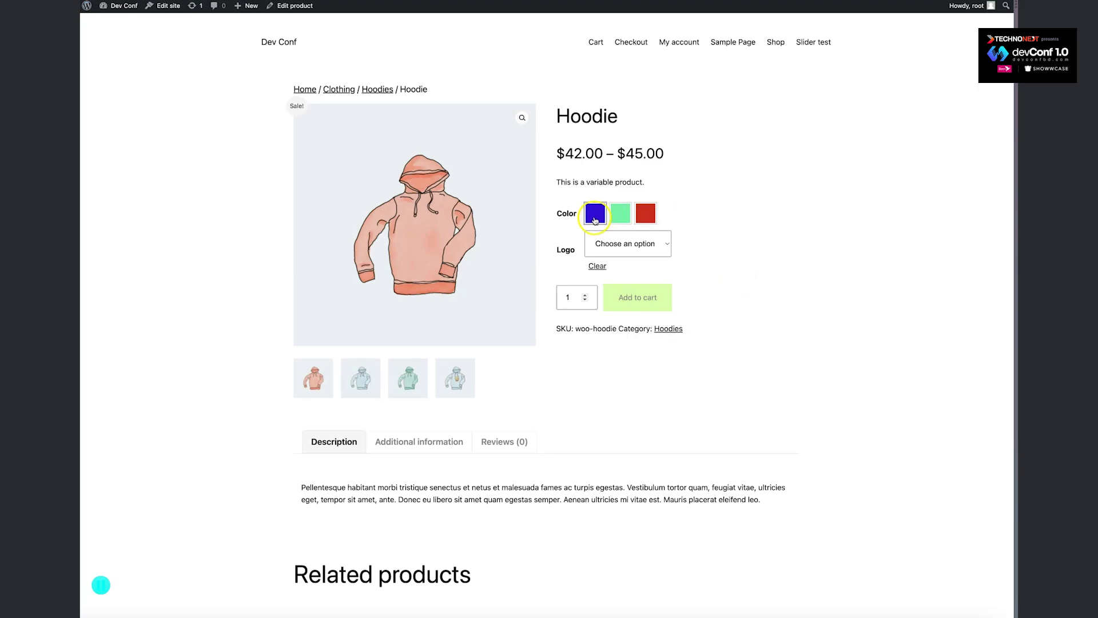
left_click(595, 212)
Leave the Slider test page editor and activate the DevConf WooCommerce Tooltip plugin.
key("ctrl+Tab")
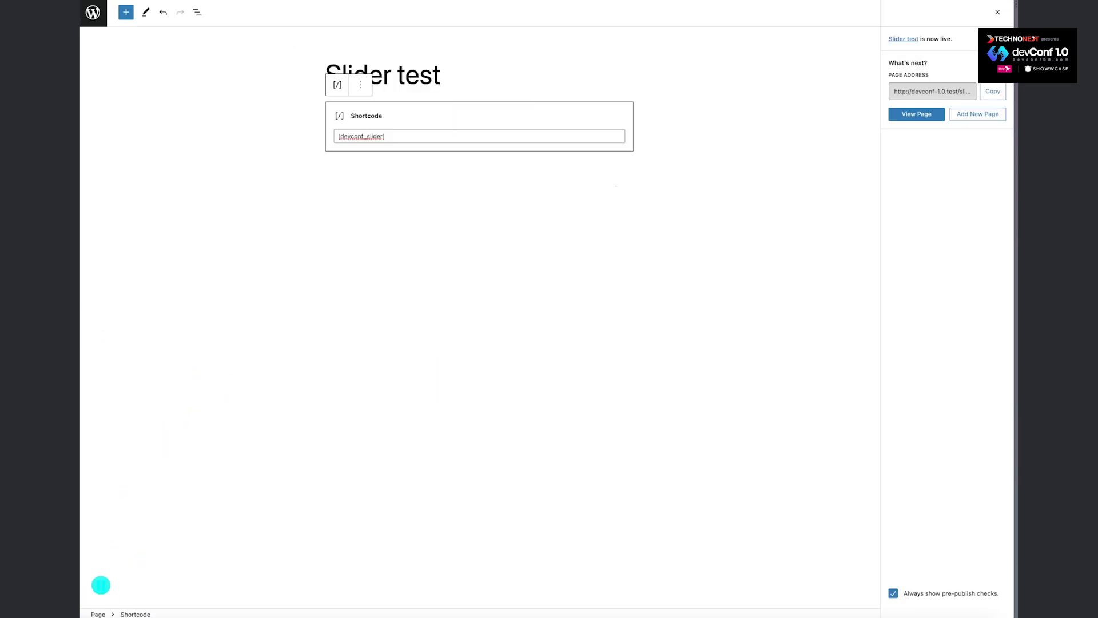
left_click(93, 11)
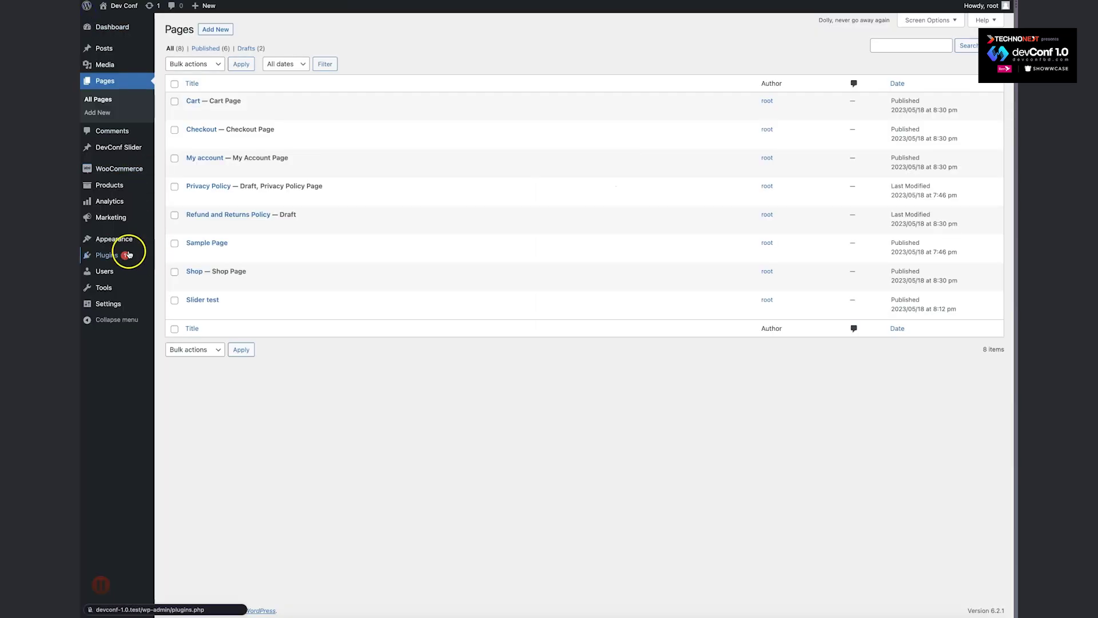
left_click(104, 255)
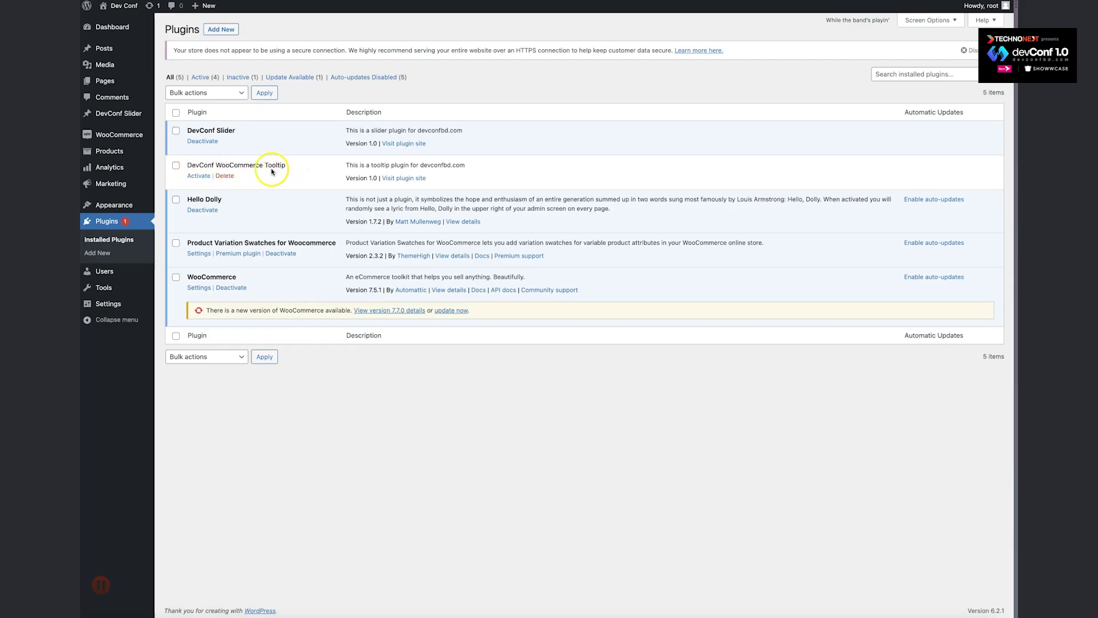
left_click(196, 176)
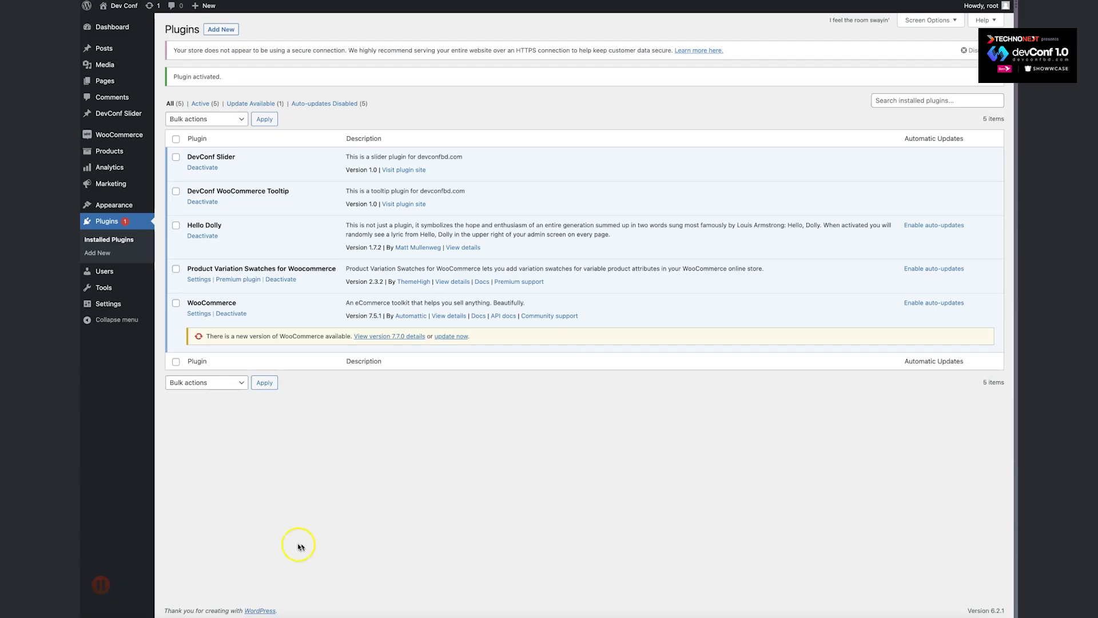
Examine the Tooltipster site's demos and its instructions for loading the plugin files, setting up the HTML and activating tooltips.
left_click(267, 235)
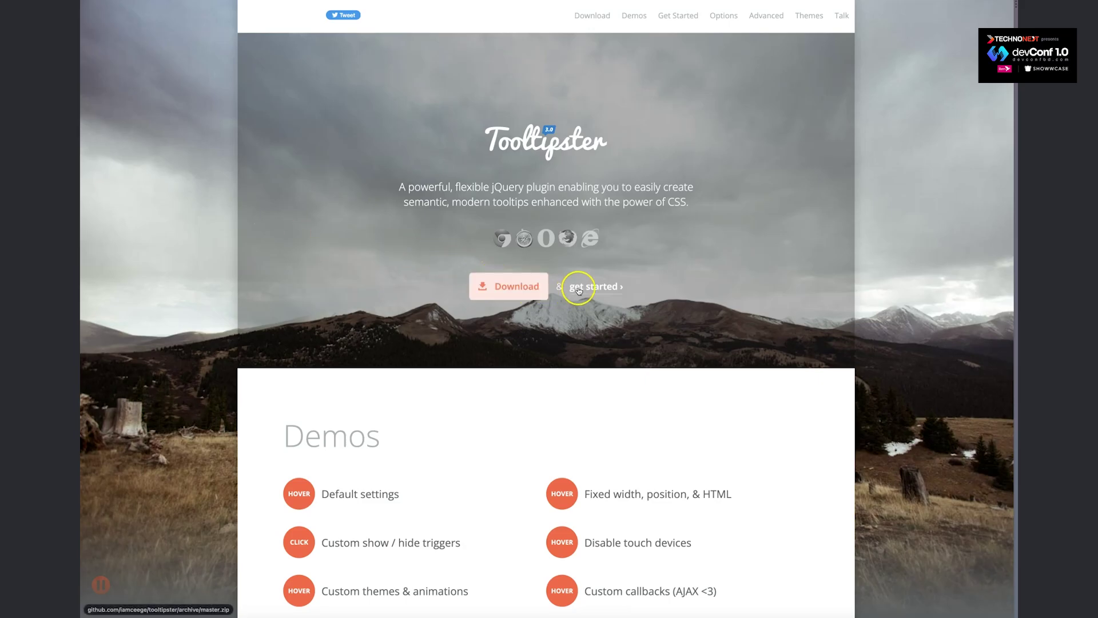
scroll(419, 307, "down", 2)
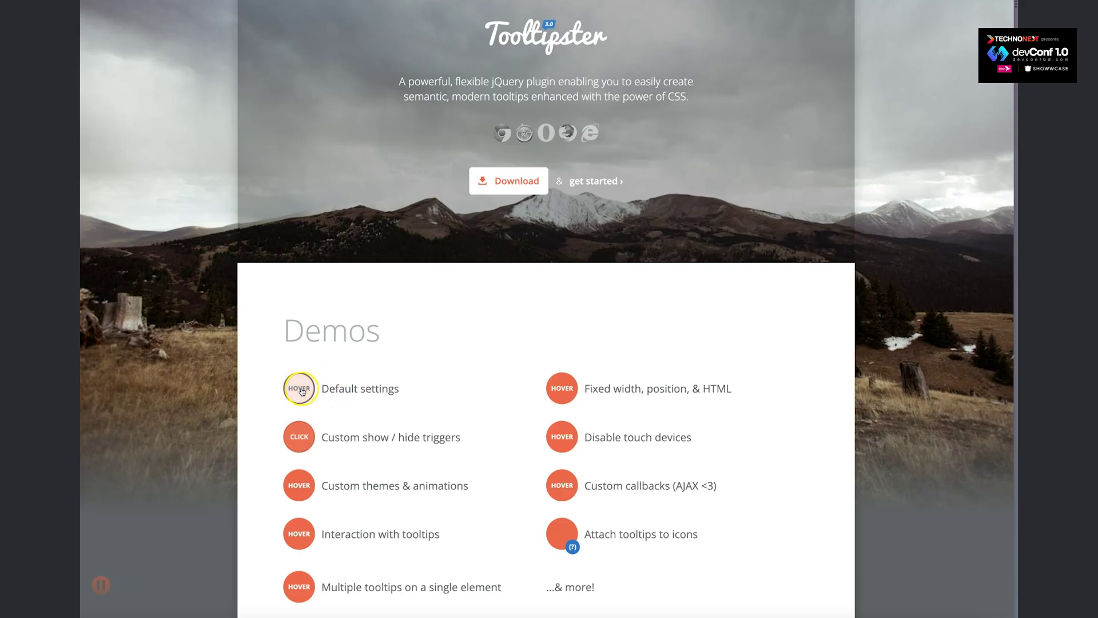
scroll(368, 382, "down", 8)
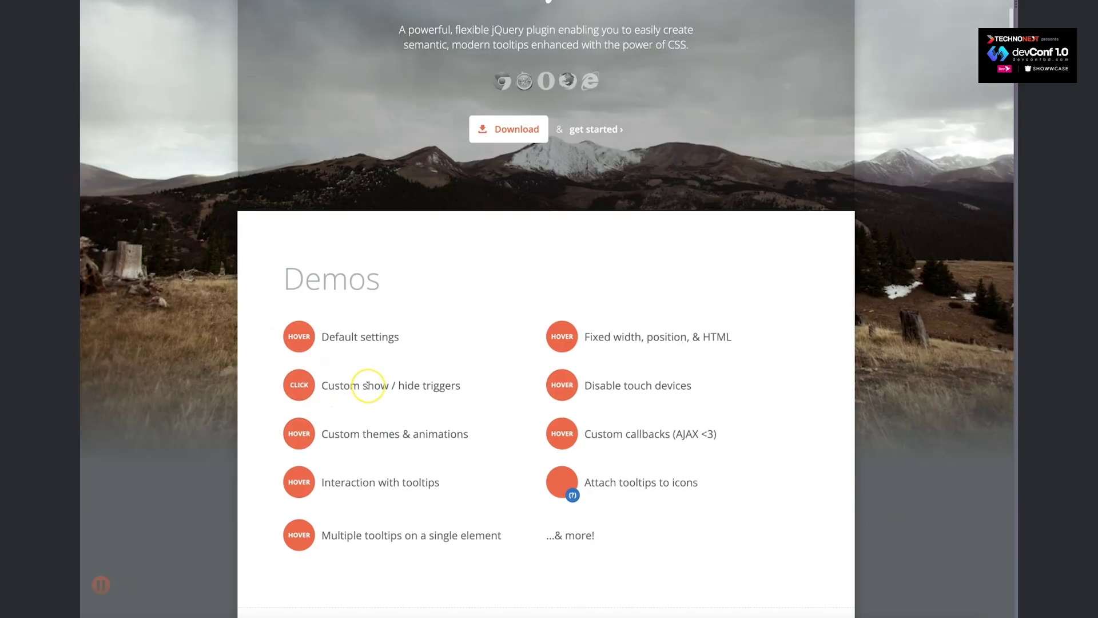
scroll(369, 389, "down", 2)
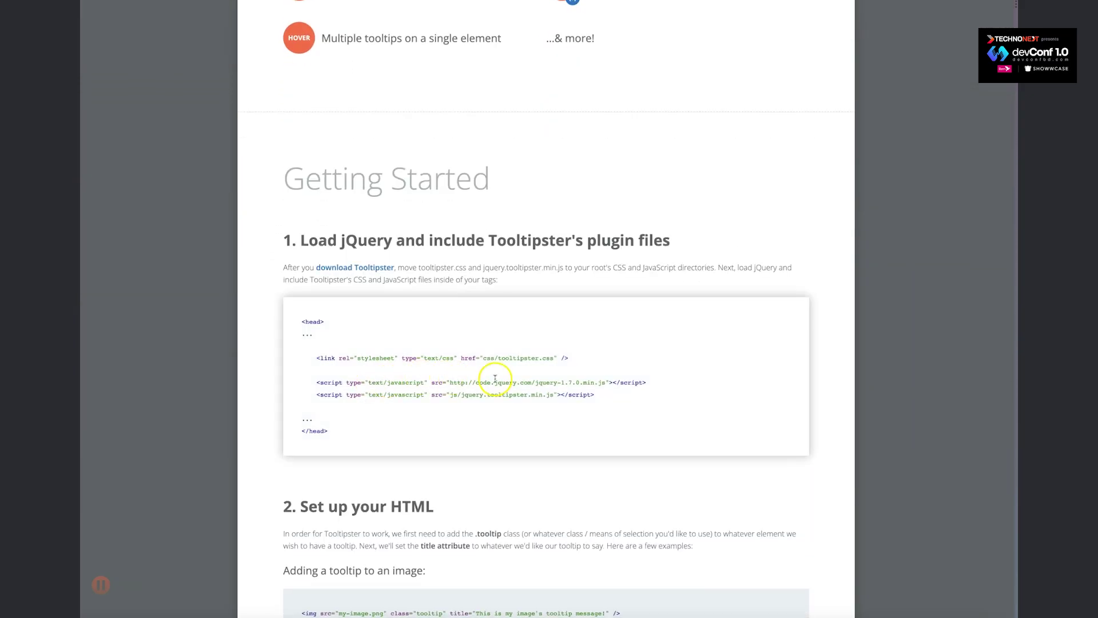
left_click_drag(500, 358, 595, 383)
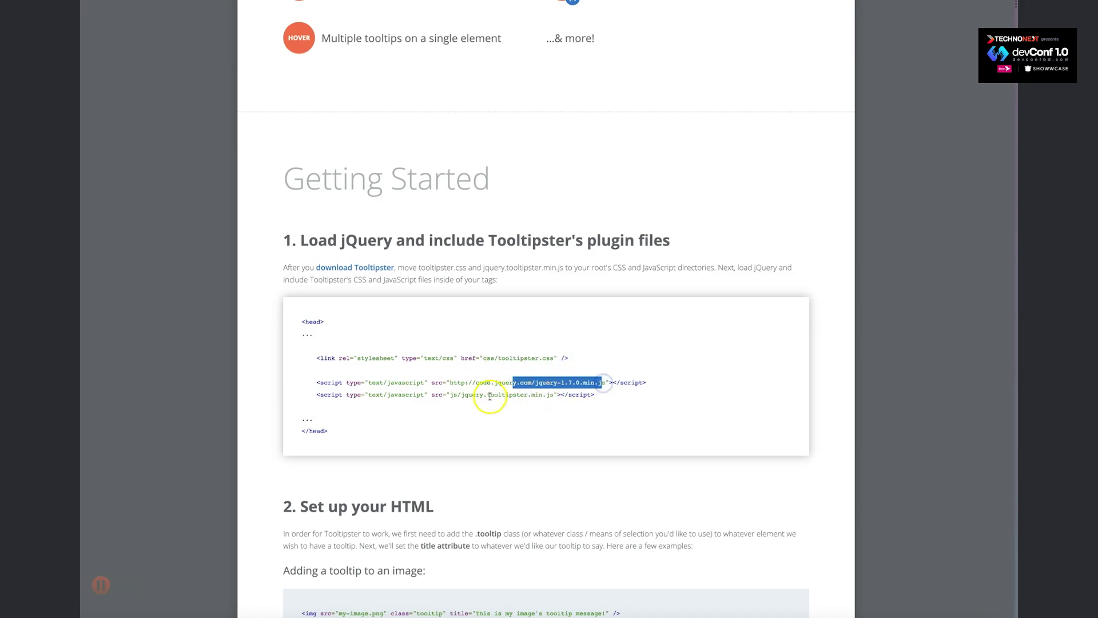
left_click_drag(468, 394, 555, 395)
scroll(437, 398, "down", 5)
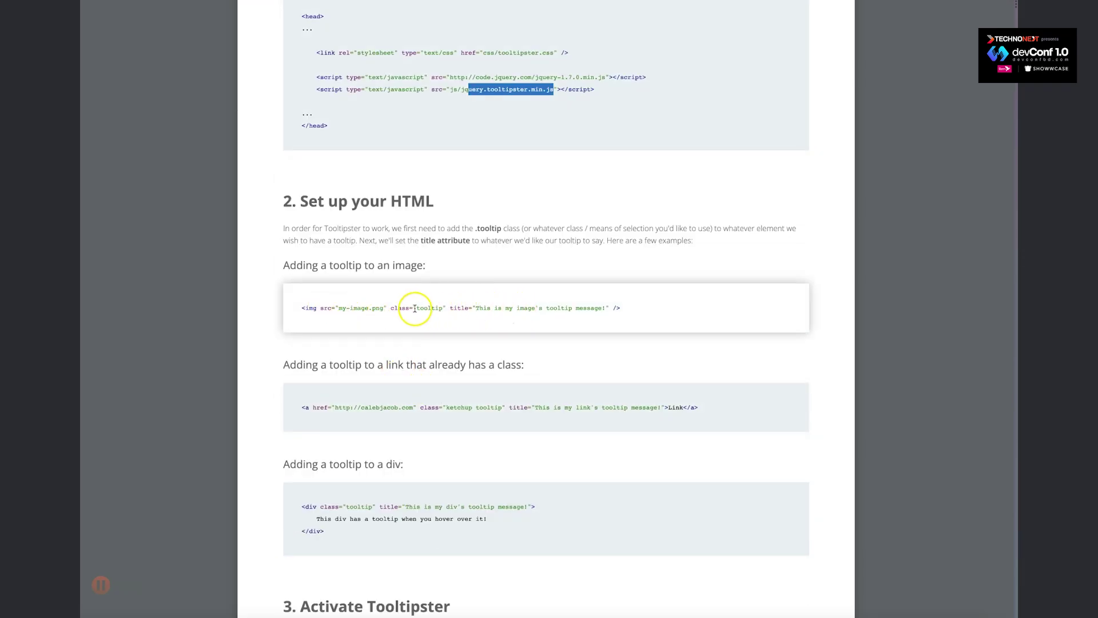
left_click_drag(449, 309, 616, 311)
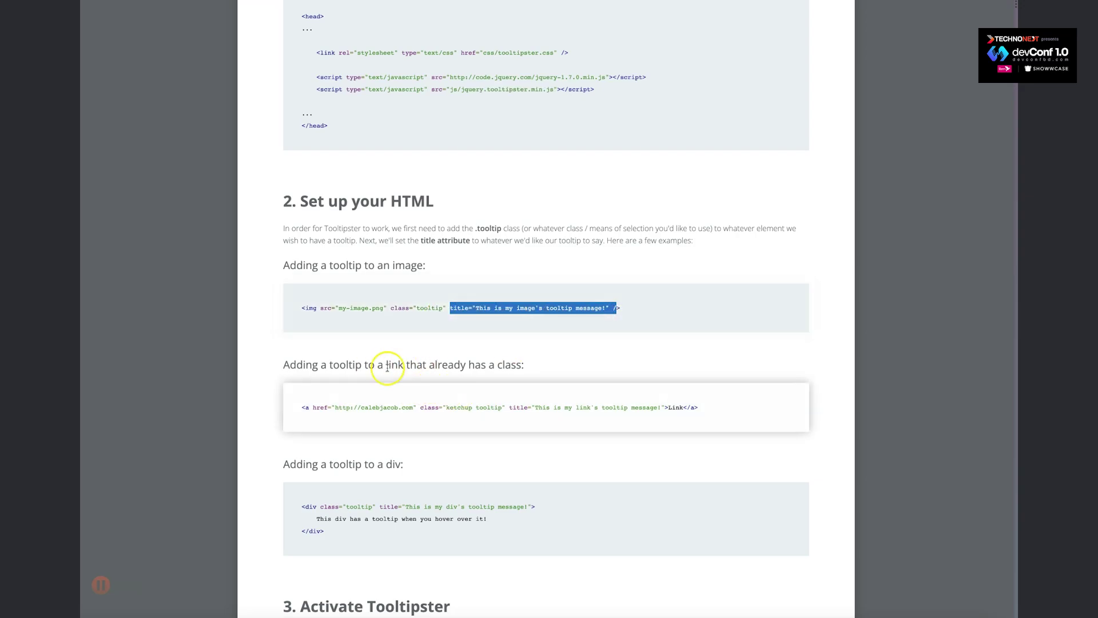
scroll(379, 362, "down", 1)
scroll(380, 361, "down", 4)
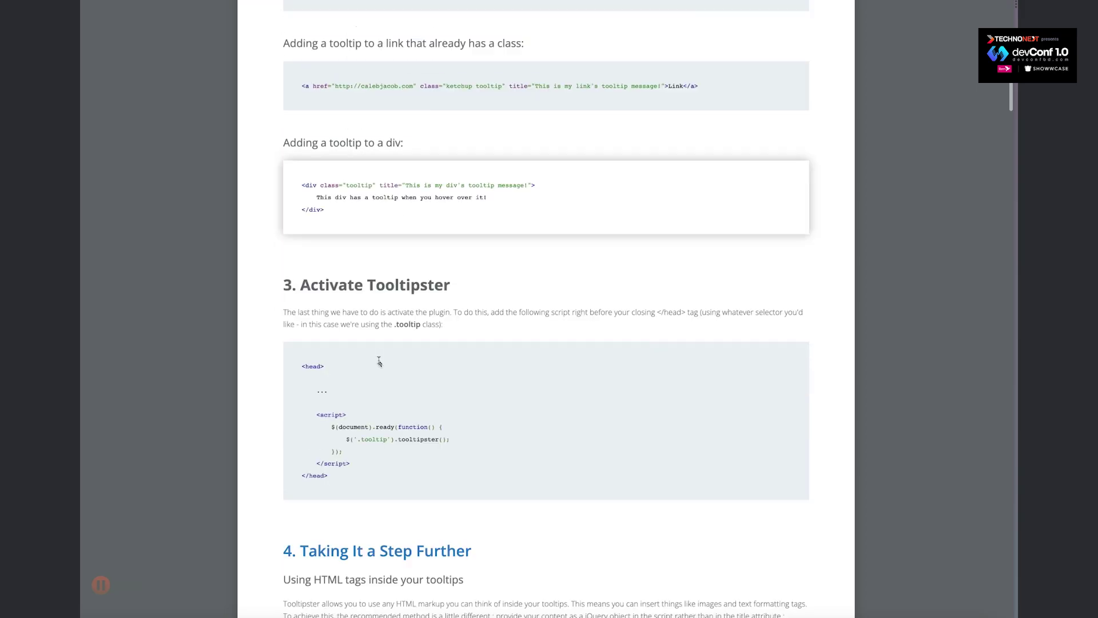
Review Tooltipster's activation script example, then return to the site's introduction and download section.
scroll(344, 410, "down", 2)
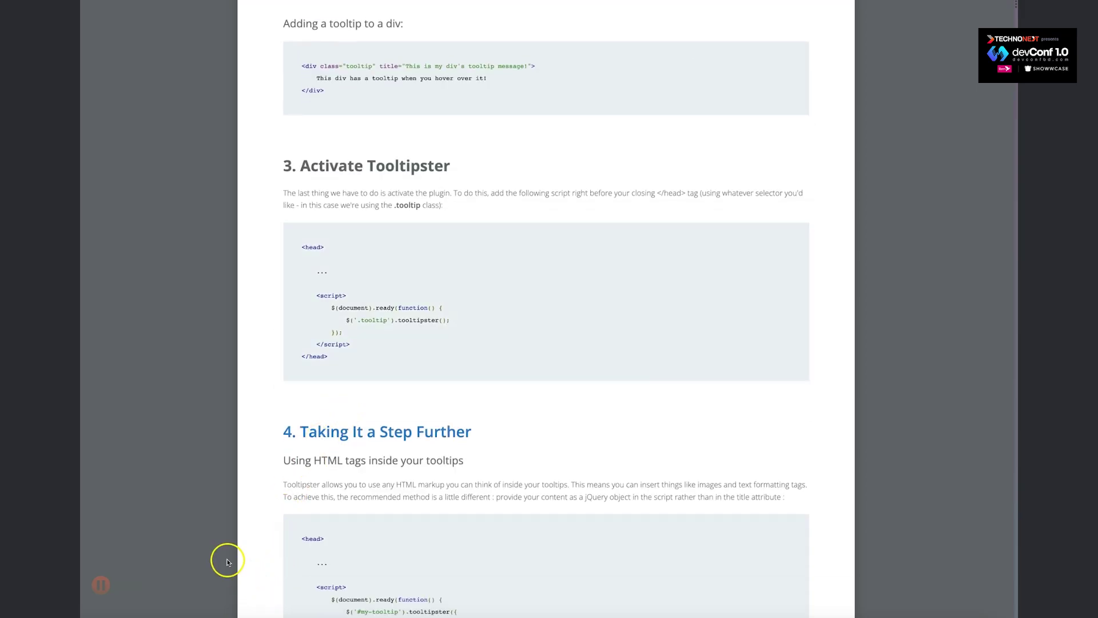
scroll(214, 490, "up", 10)
scroll(214, 488, "up", 4)
left_click(513, 288)
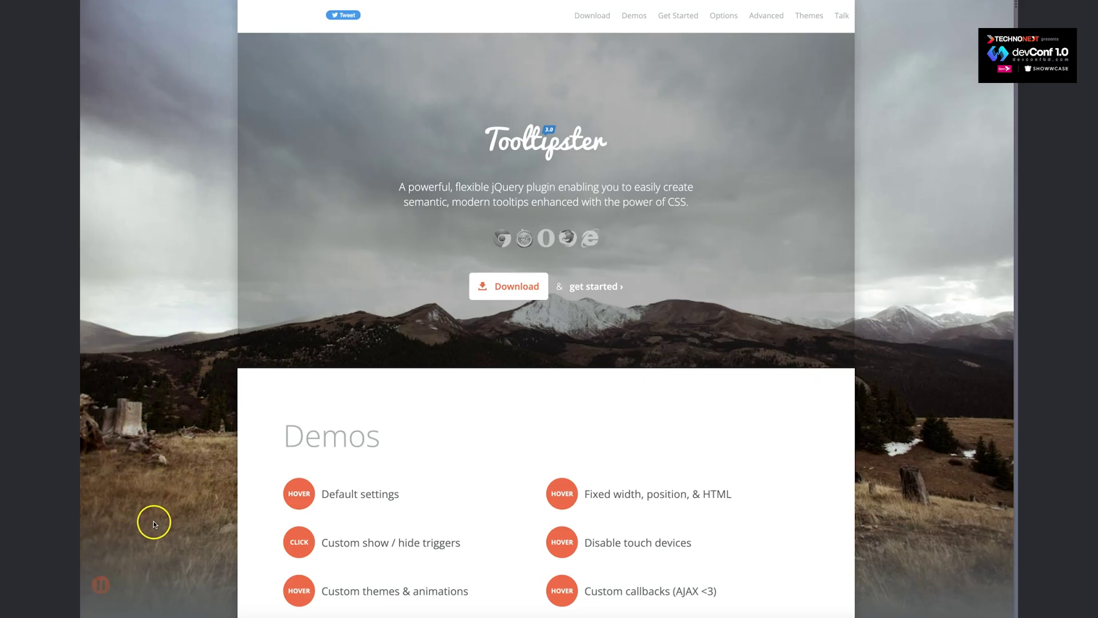
Switch to PhpStorm and create a file named devconf-tooltip.js in the devconf-woocommerce-tooltip plugin's assets/js folder.
key("super+Tab")
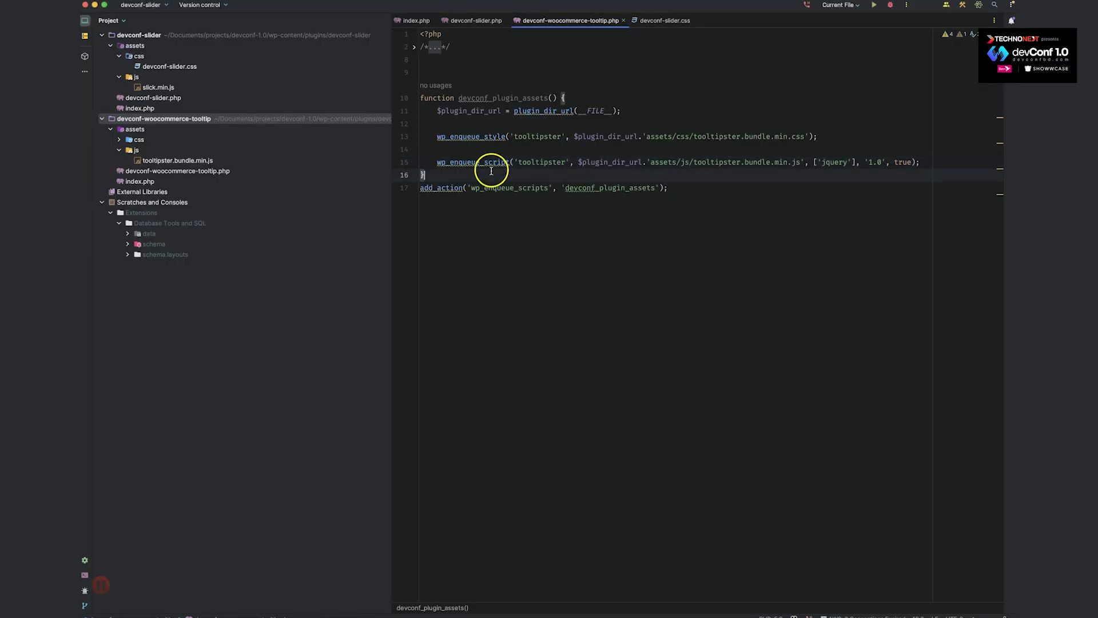
left_click(119, 139)
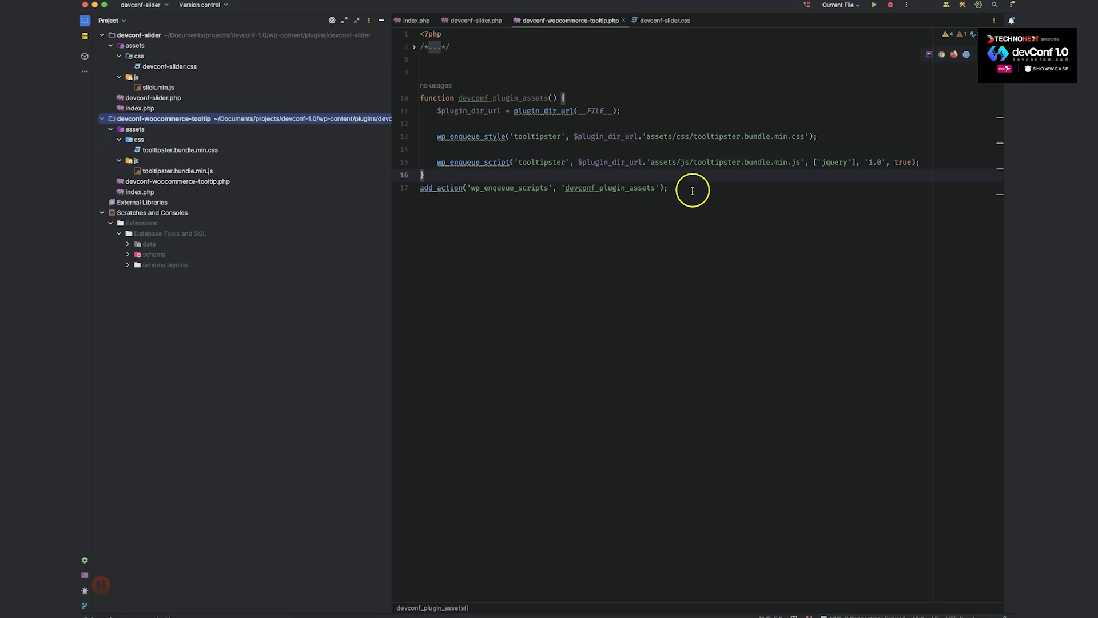
right_click(131, 162)
mouse_move(152, 165)
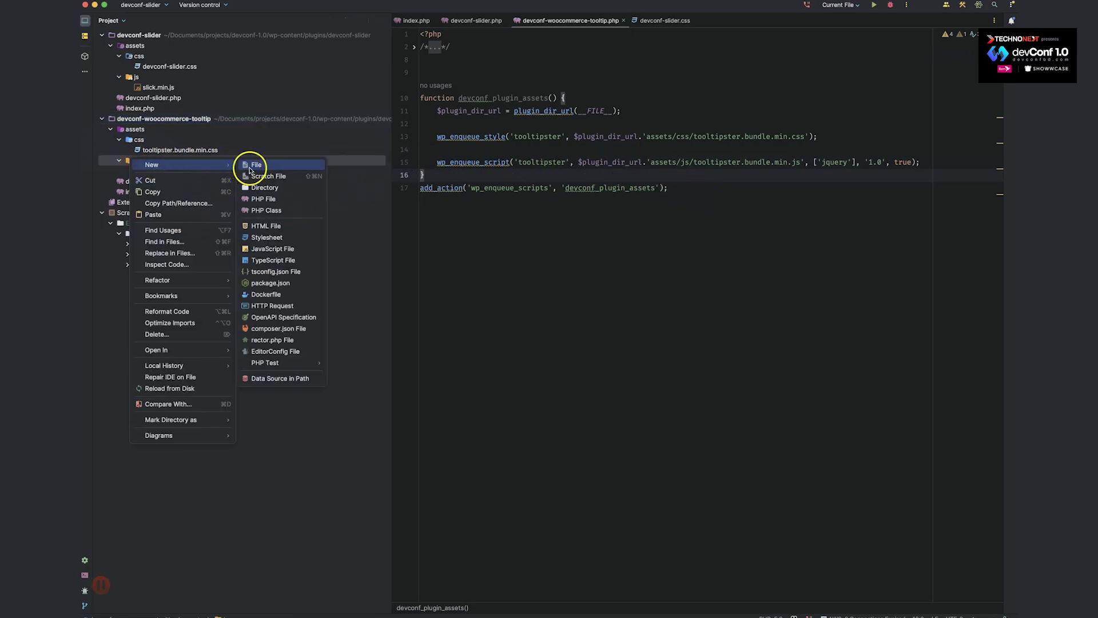
left_click(257, 166)
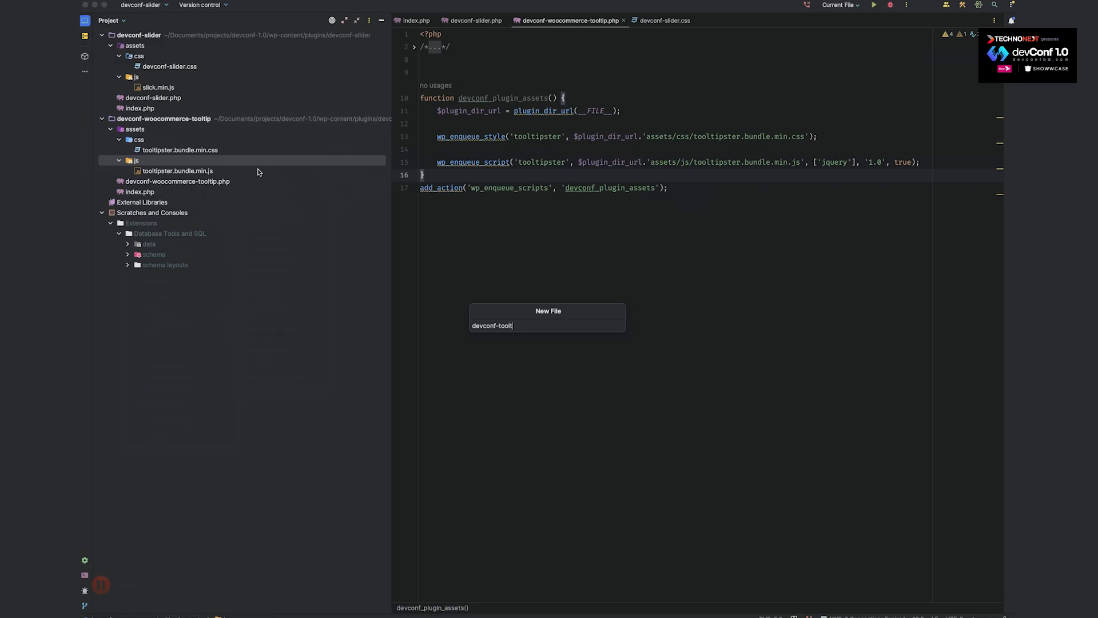
type("devconf-tooltip.js")
key("Return")
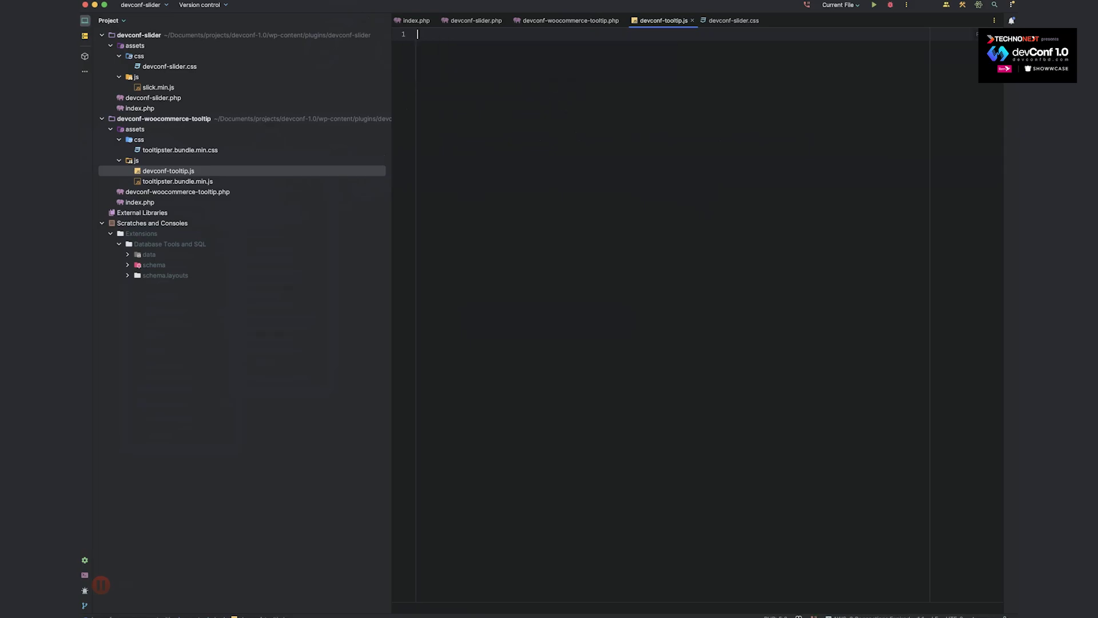
Duplicate the tooltipster wp_enqueue_script line inside devconf_plugin_assets() in devconf-woocommerce-tooltip.php.
left_click(555, 20)
left_click(502, 162)
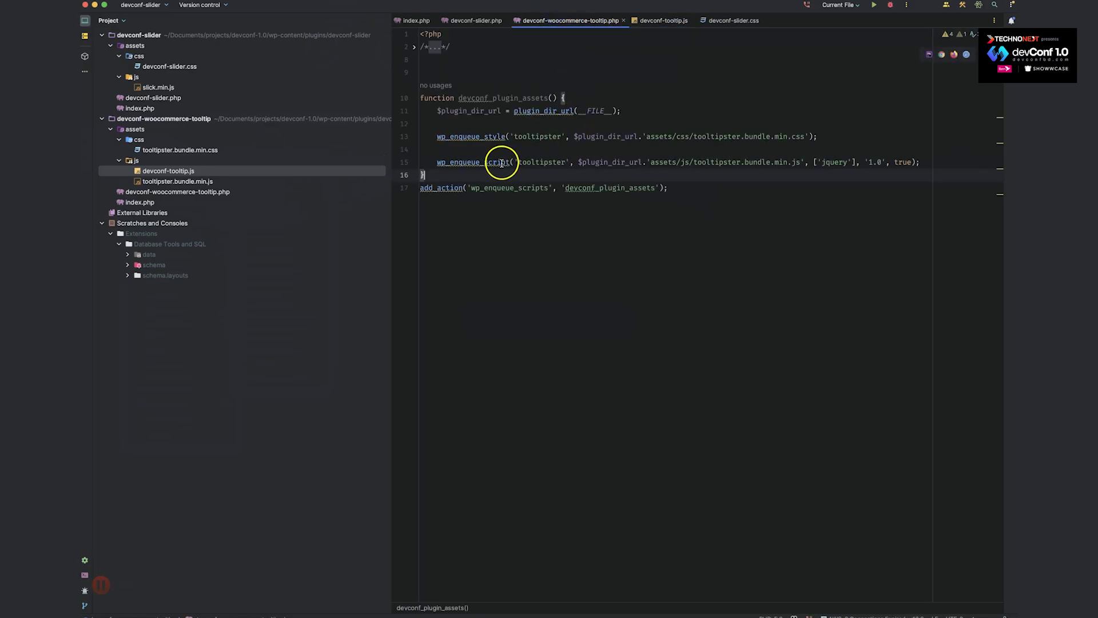
key("super+d")
mouse_move(535, 176)
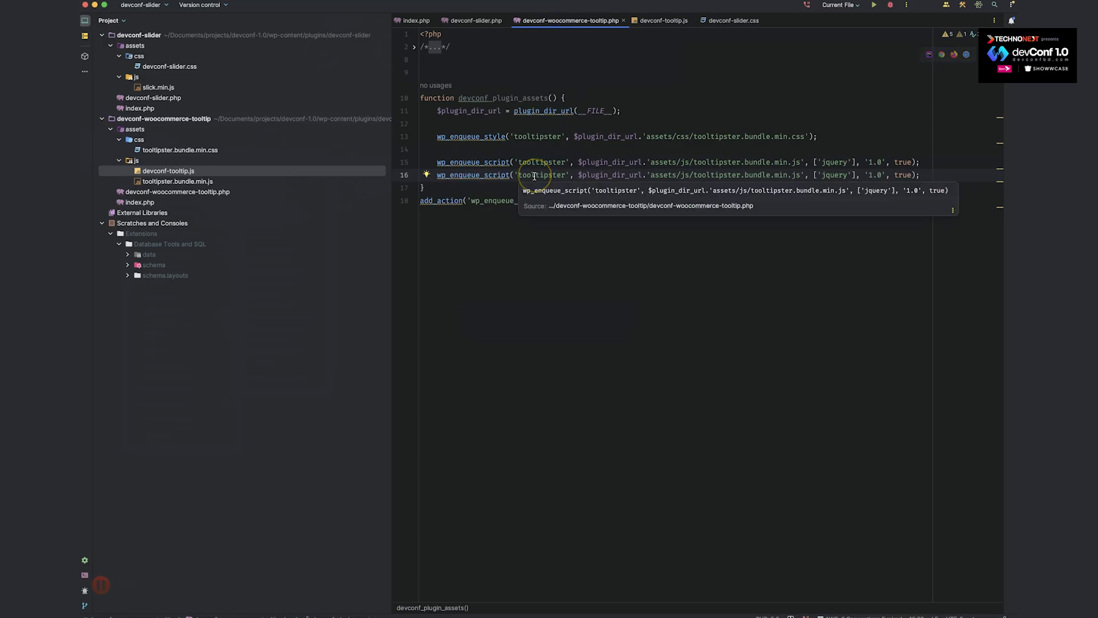